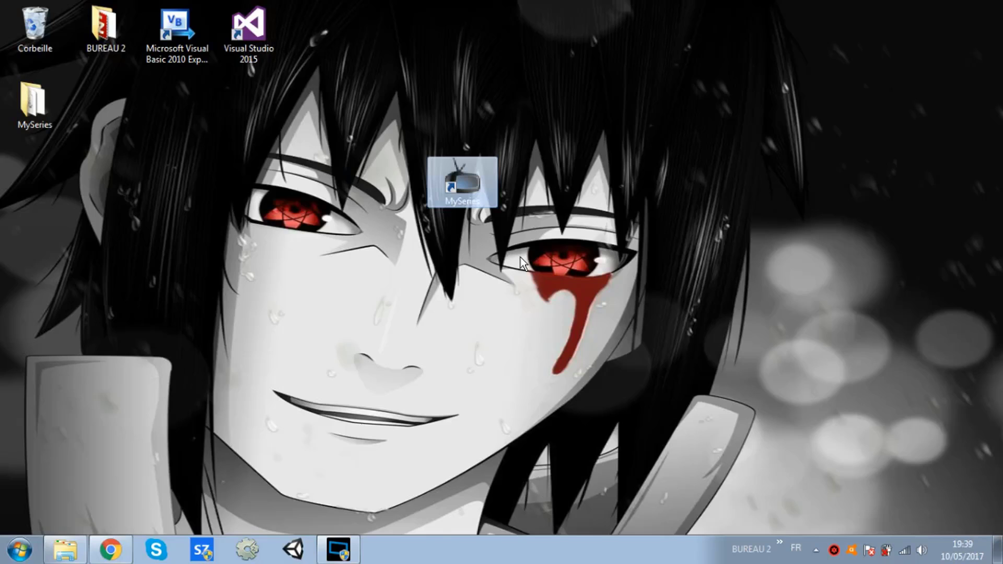
# Launch MySeries from its desktop shortcut.
pyautogui.doubleClick(460, 178)
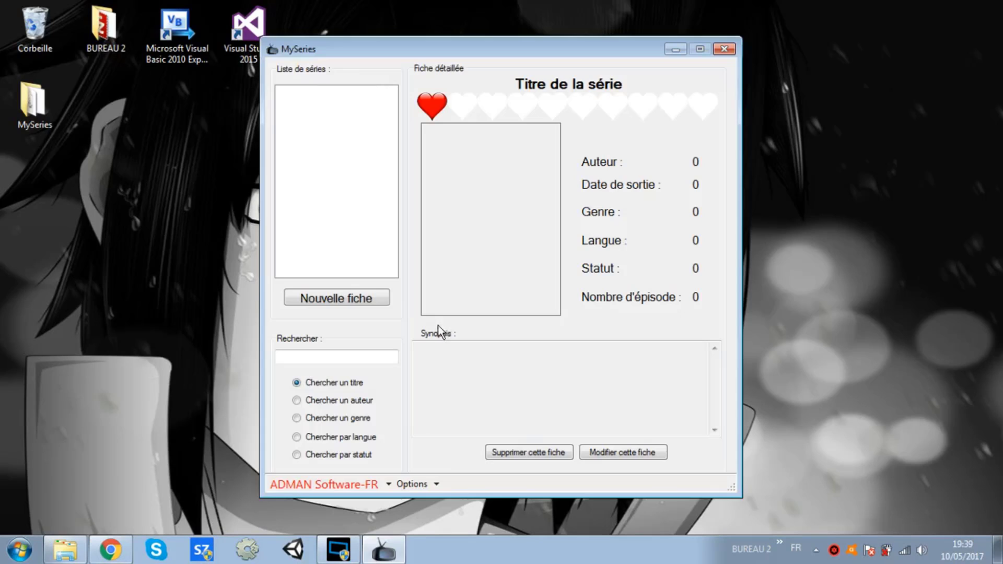
pyautogui.click(439, 341)
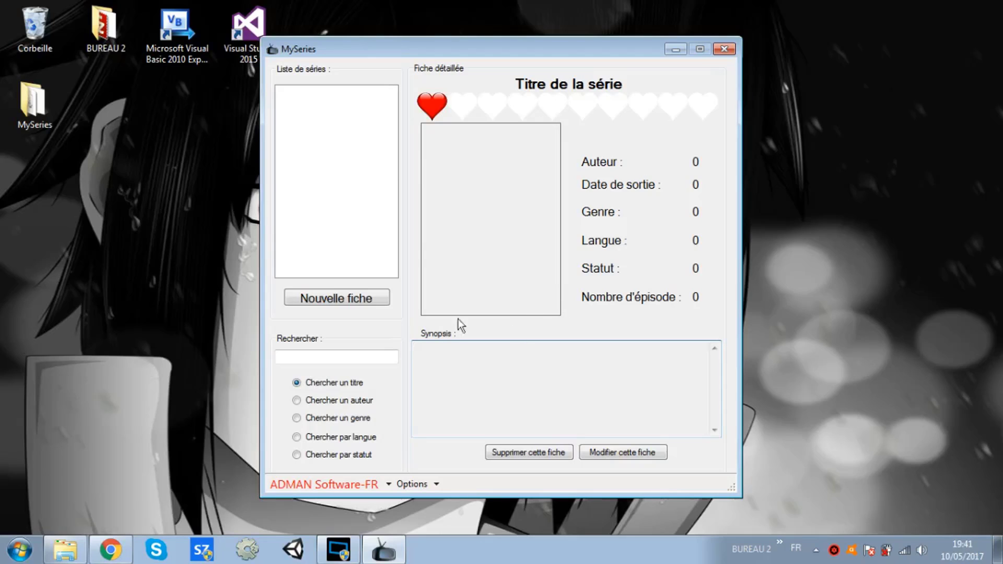
pyautogui.click(324, 357)
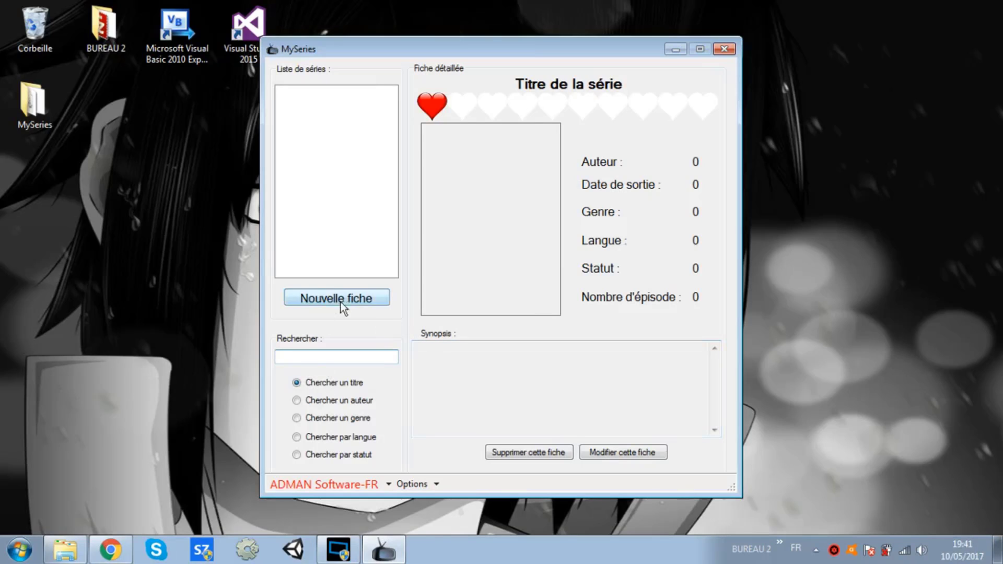
# Switch the MySeries interface language to English.
pyautogui.click(437, 484)
pyautogui.moveTo(436, 466)
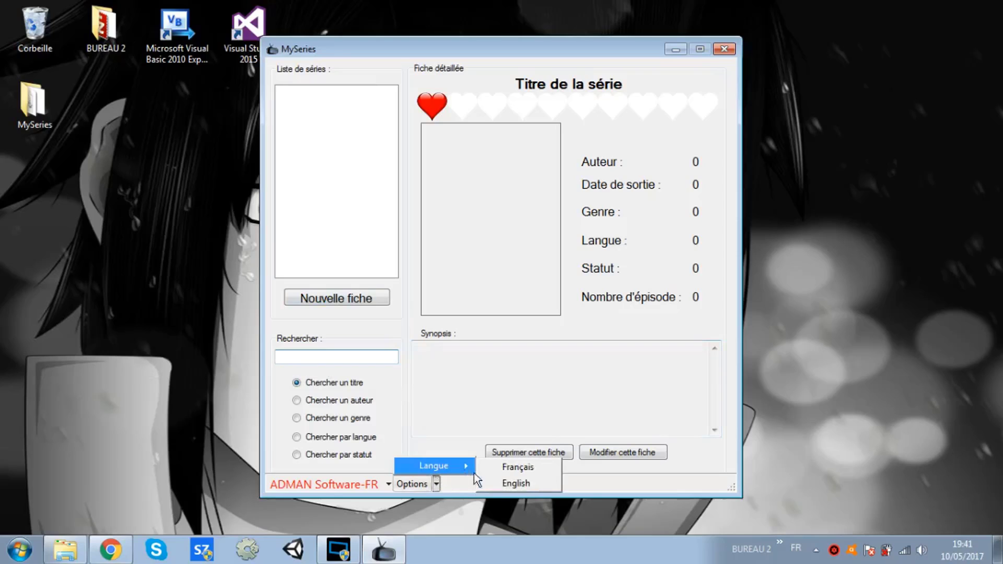
pyautogui.click(517, 484)
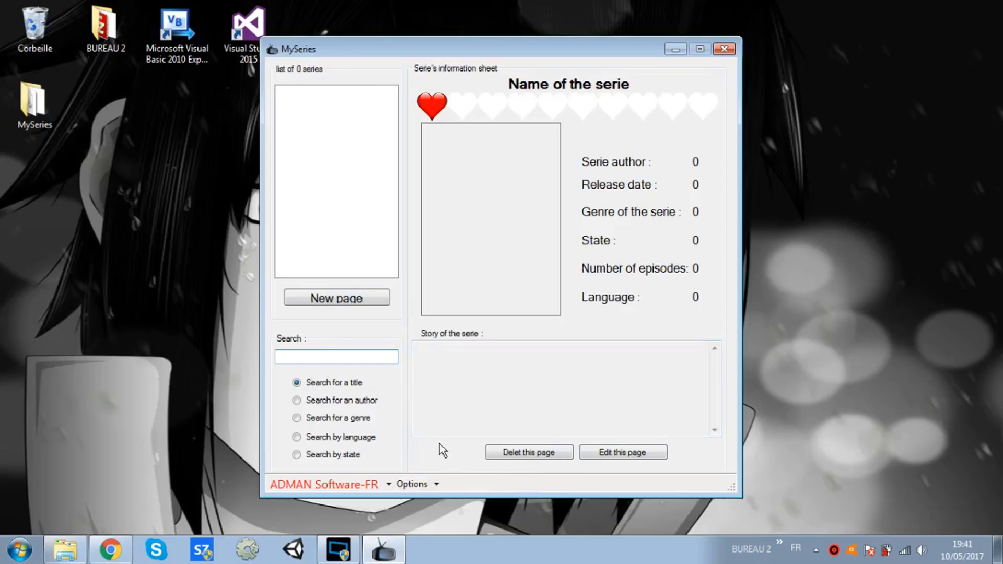
# Switch the MySeries interface language back to Français.
pyautogui.click(437, 484)
pyautogui.moveTo(456, 466)
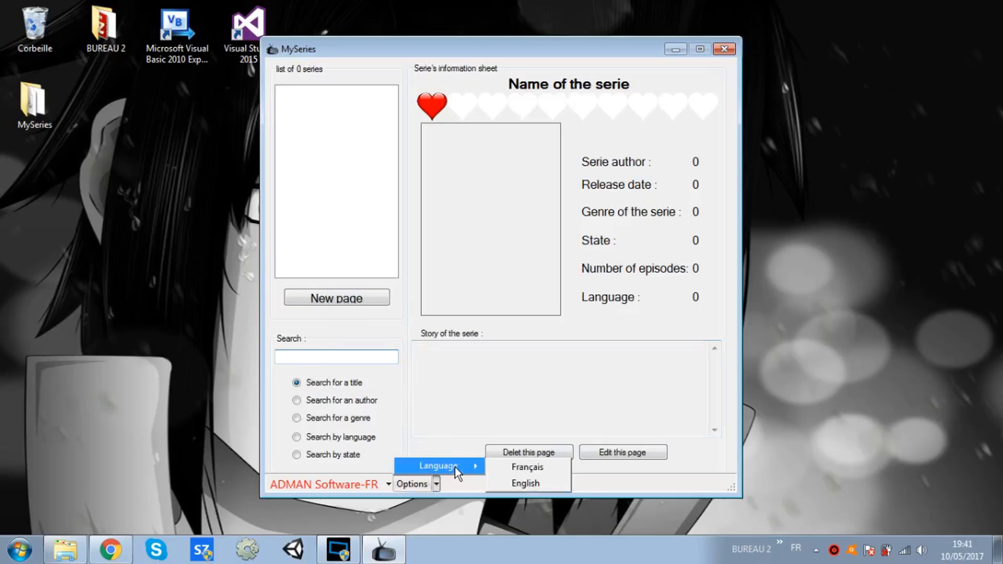
pyautogui.click(482, 485)
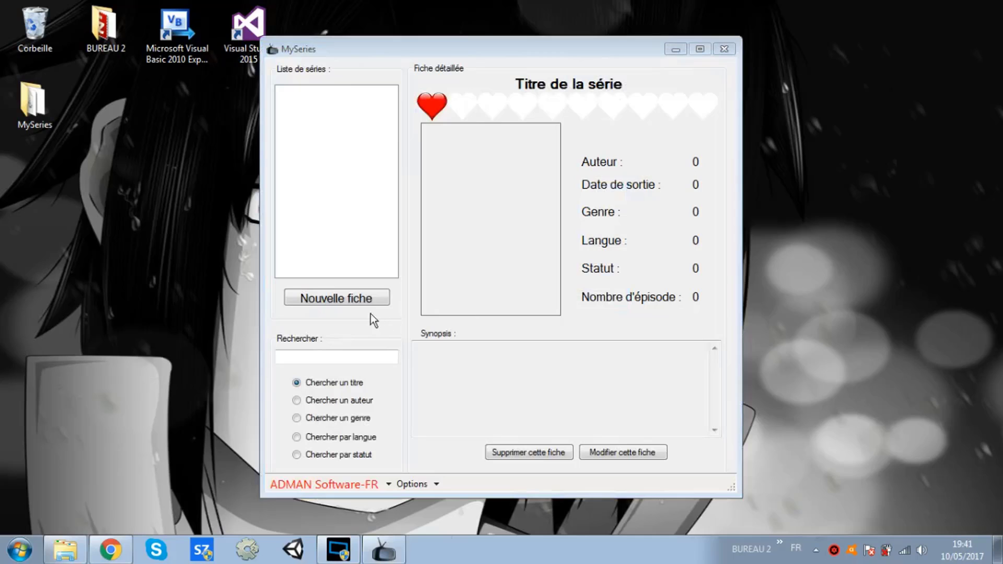
# Create a new series page and enter Titanic as its title.
pyautogui.click(354, 302)
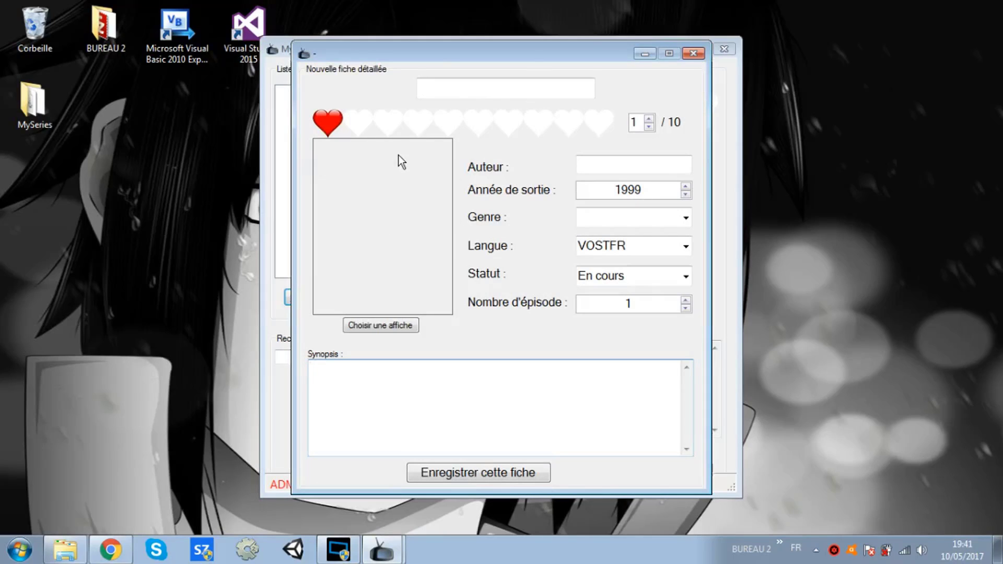
pyautogui.click(478, 90)
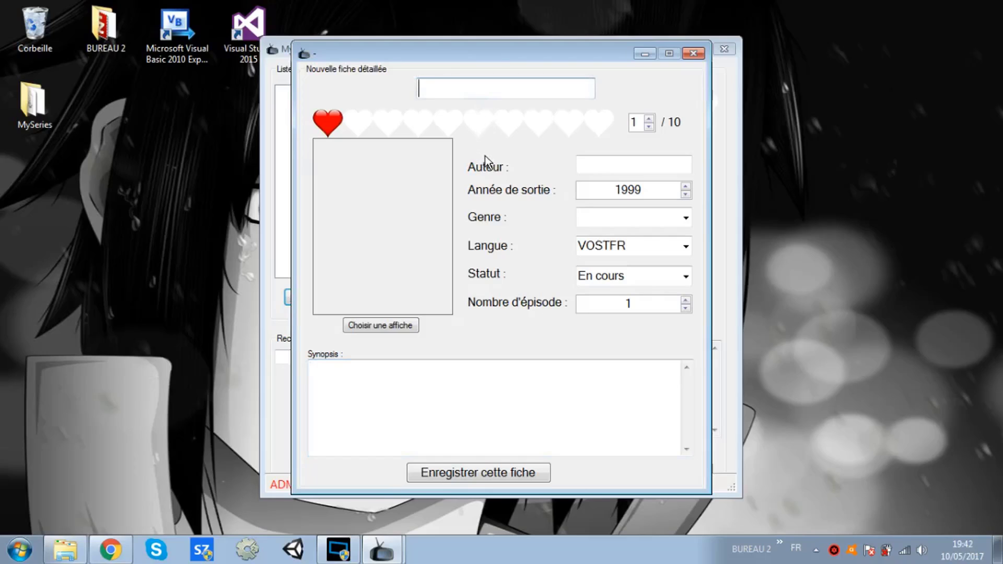
pyautogui.write('Titanii')
pyautogui.press('BackSpace')
pyautogui.write('c')
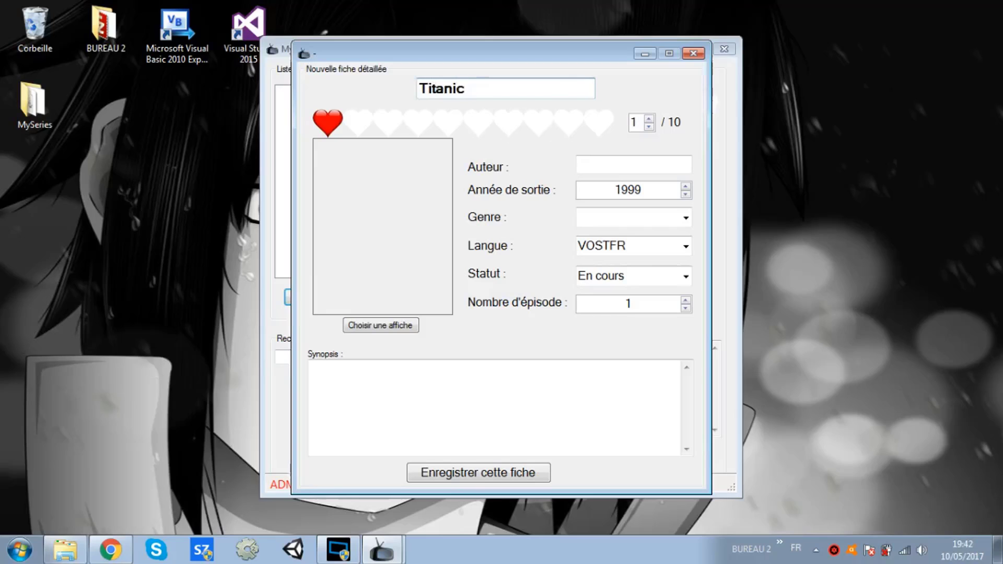
pyautogui.hotkey('ctrl', 'a')
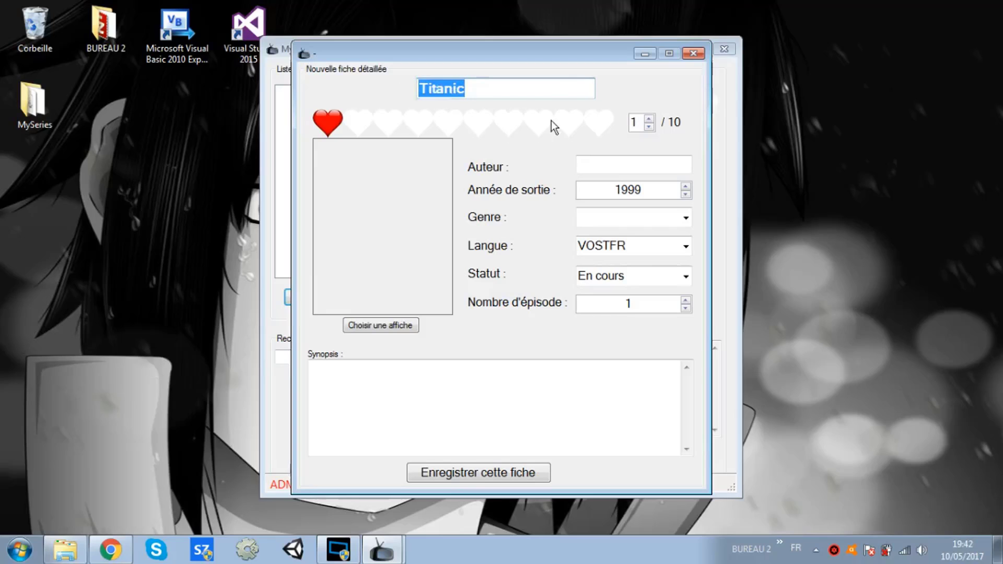
# Set the rating of the Titanic page to 7 out of 10.
pyautogui.click(496, 116)
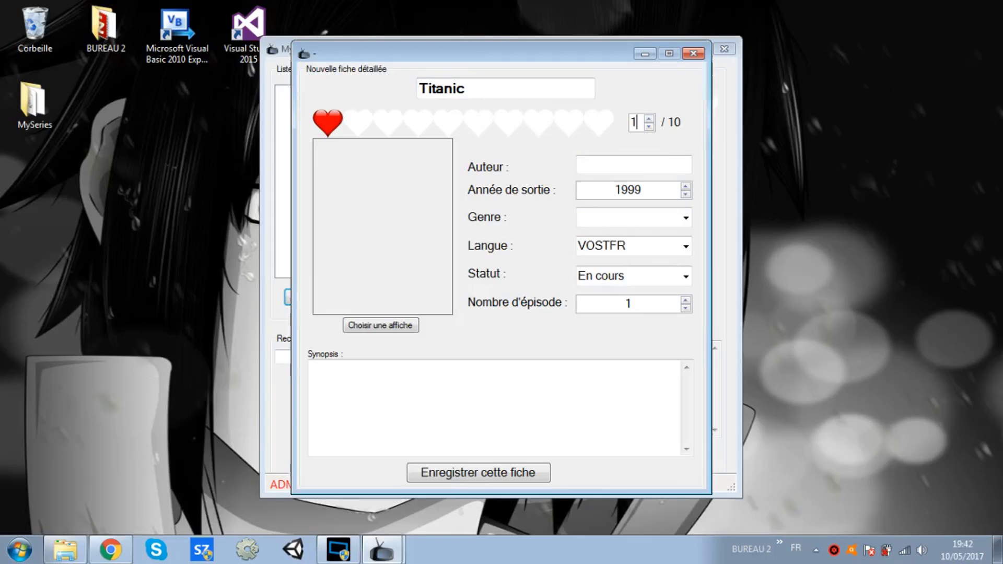
pyautogui.click(649, 127)
pyautogui.write('7')
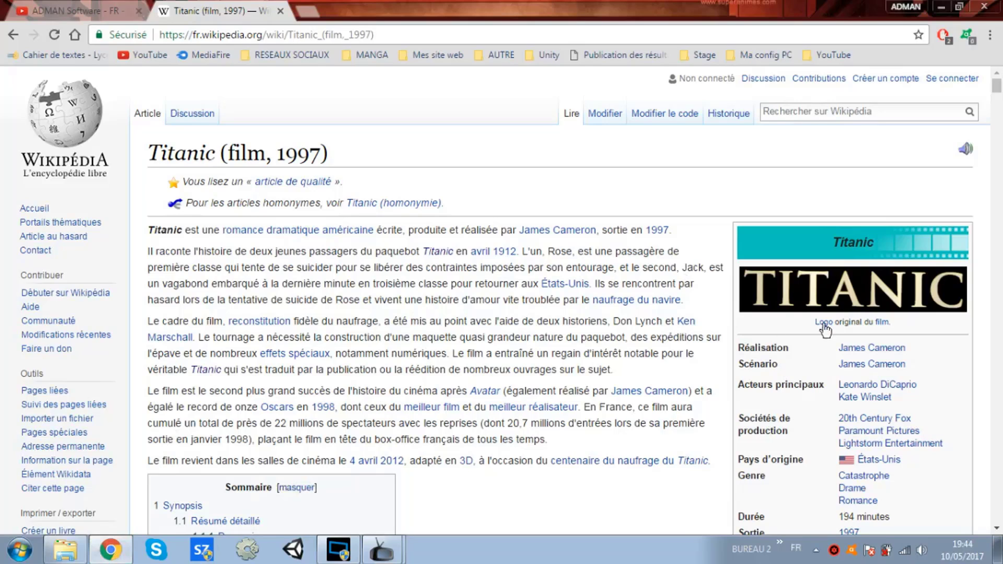
# Copy James Cameron from the Wikipedia article in Chrome into the MySeries author field without leading space, and set the release year to 1997.
pyautogui.moveTo(835, 349); pyautogui.dragTo(906, 348)
pyautogui.hotkey('ctrl', 'c')
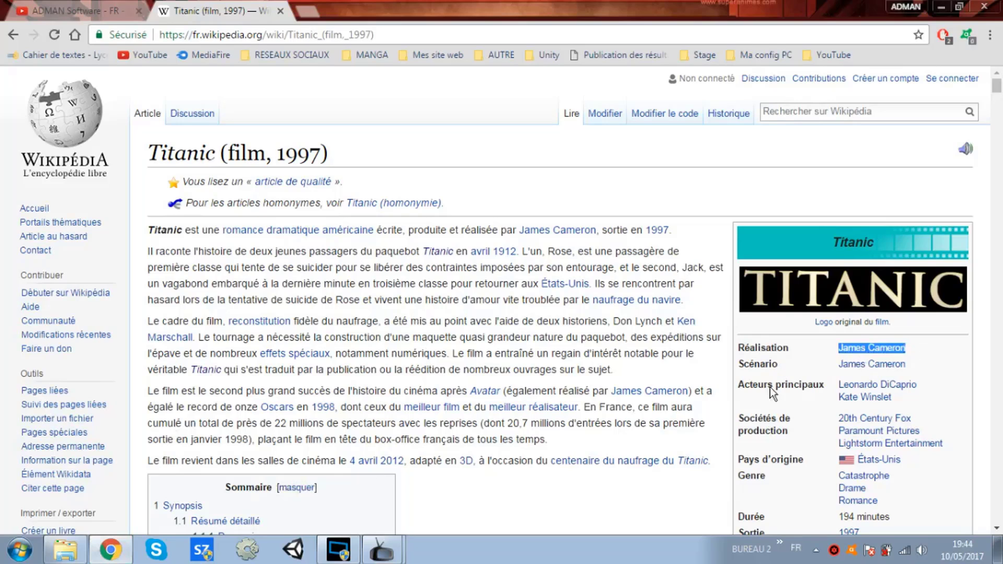
pyautogui.click(393, 555)
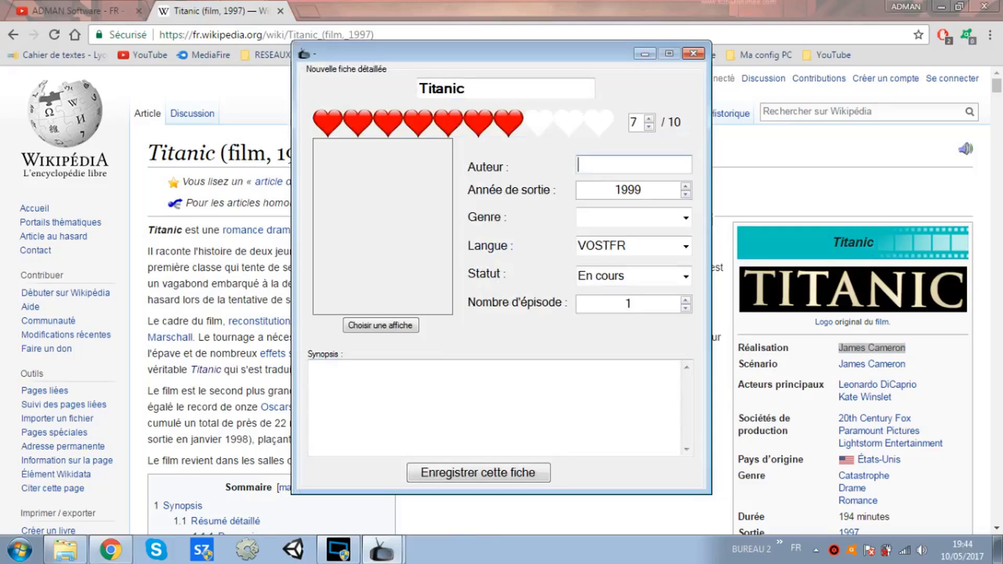
pyautogui.hotkey('ctrl', 'v')
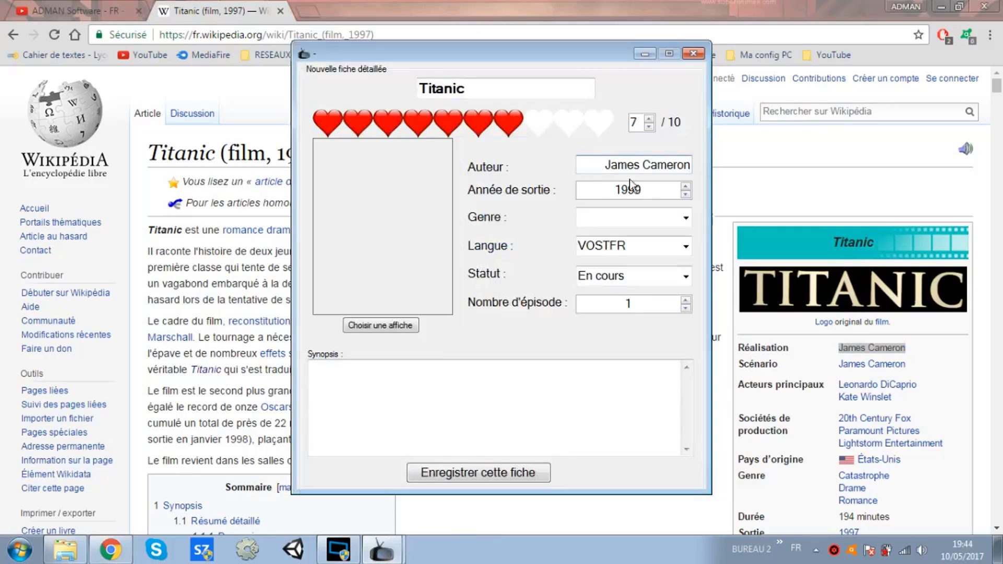
pyautogui.click(604, 166)
pyautogui.press('BackSpace')
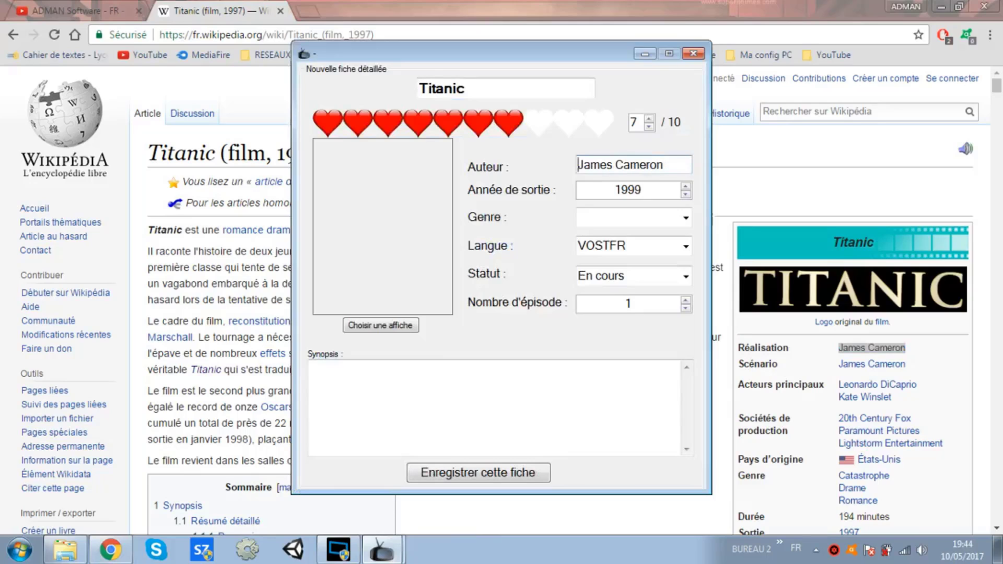
pyautogui.click(685, 195)
pyautogui.click(686, 195)
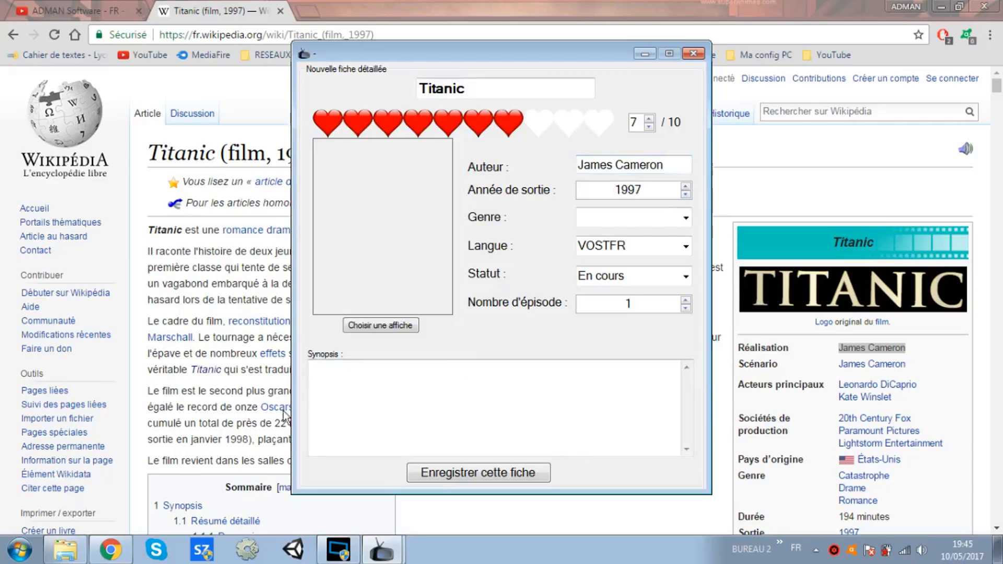
# Look up the film's genres in the Wikipedia article in Chrome and enter "Catastrophe, drame" as the genre in MySeries.
pyautogui.click(194, 422)
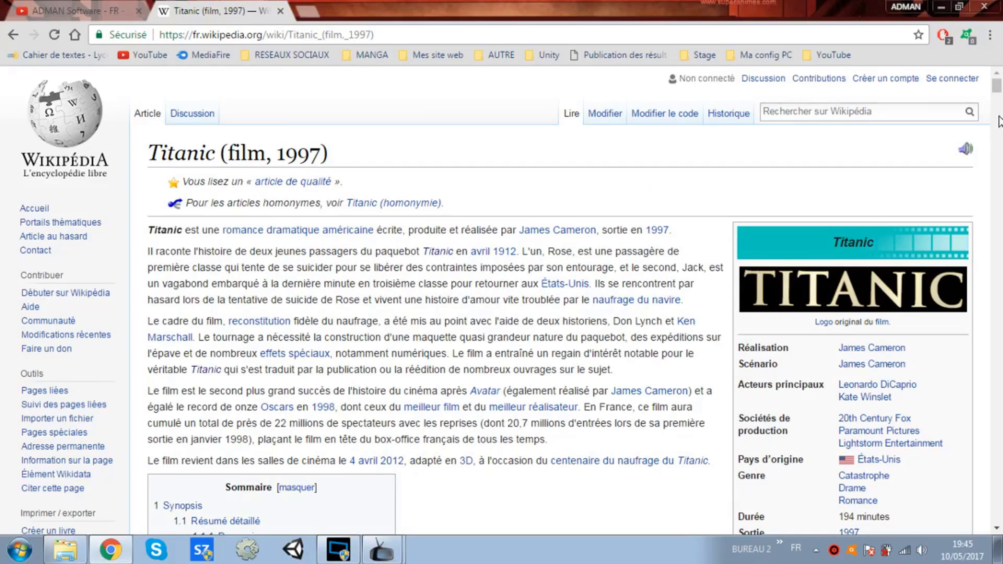
pyautogui.moveTo(997, 85); pyautogui.dragTo(997, 98)
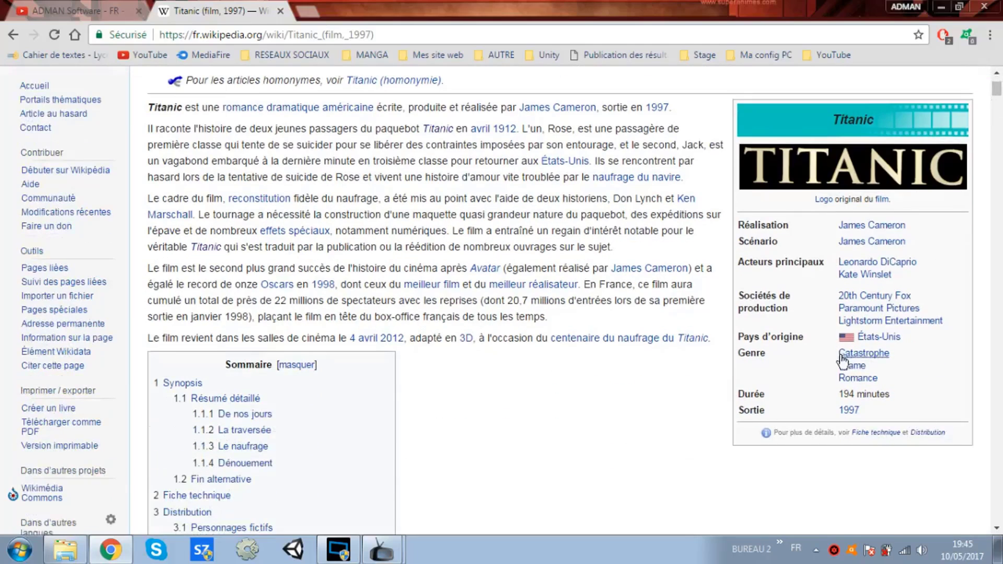
pyautogui.moveTo(830, 352); pyautogui.dragTo(878, 378)
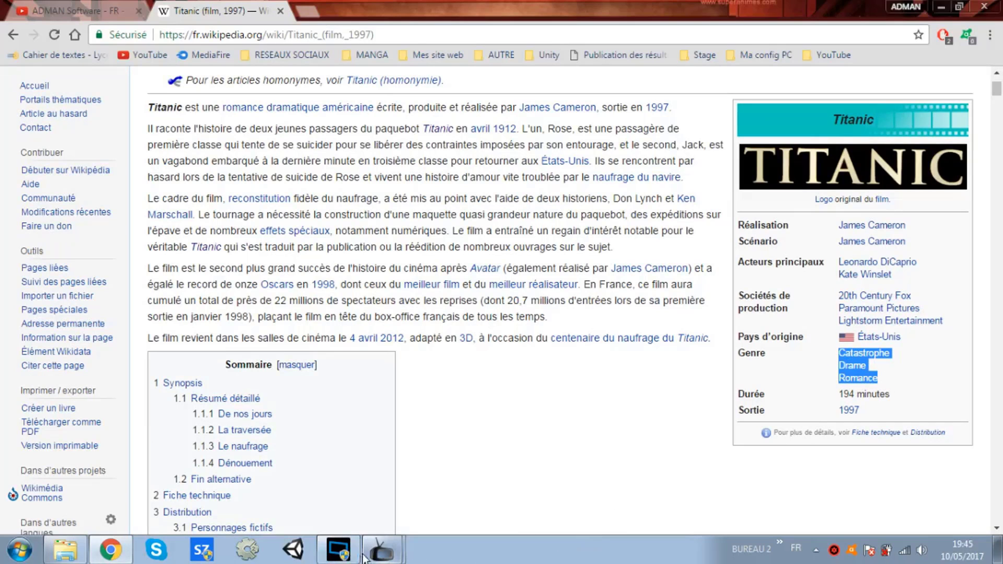
pyautogui.click(371, 538)
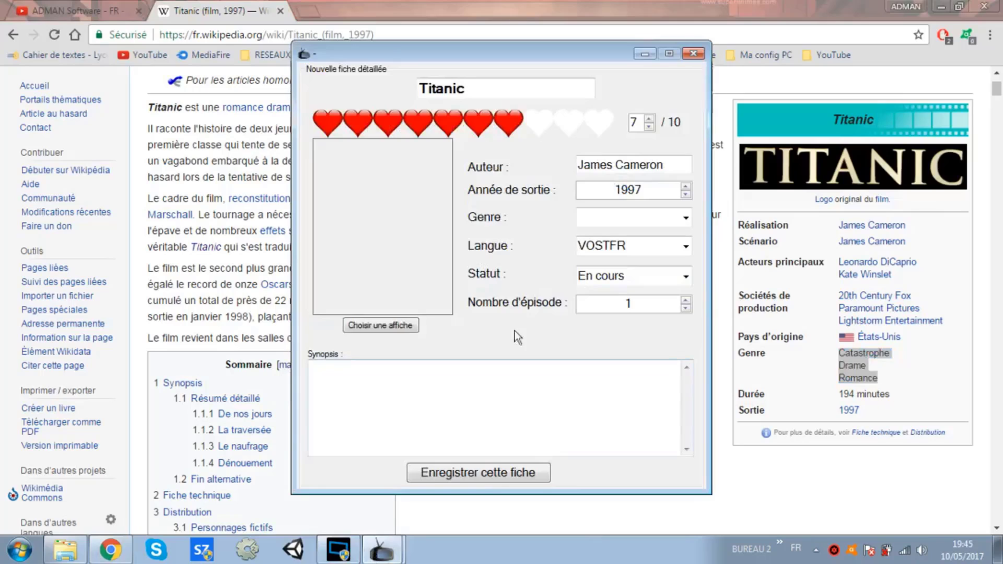
pyautogui.click(613, 210)
pyautogui.write('Catastrophe')
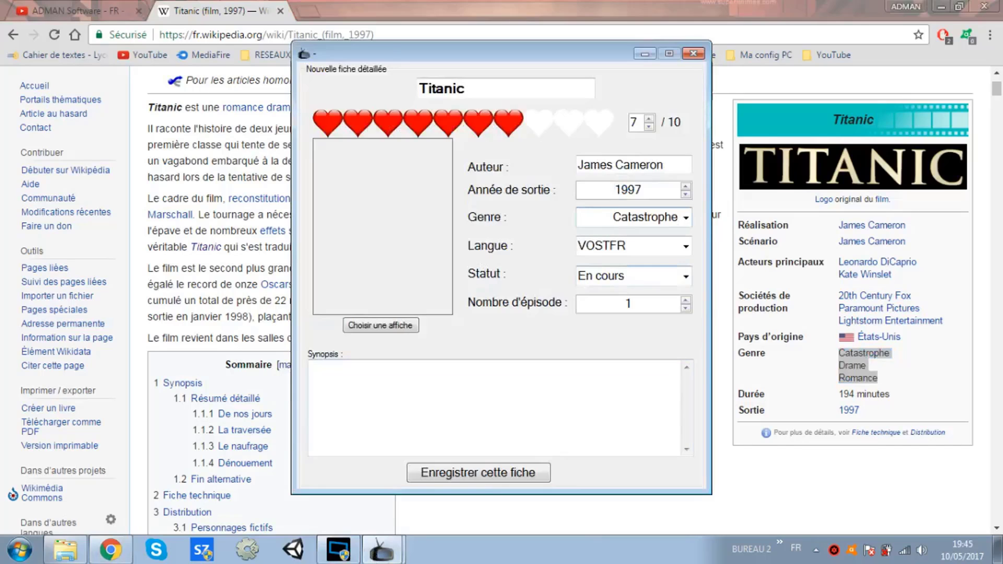
pyautogui.press('Home')
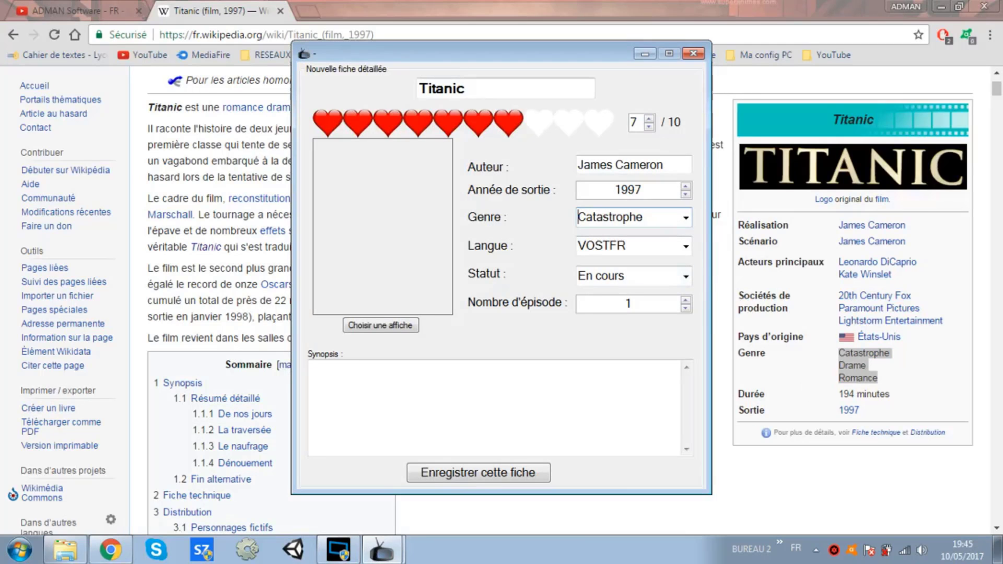
pyautogui.press('End')
pyautogui.write(', drame')
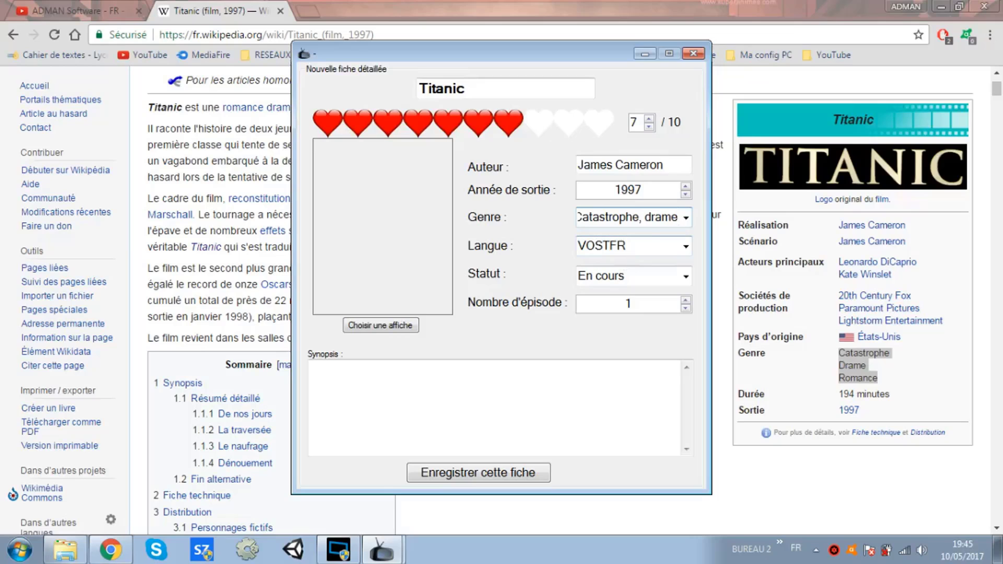
pyautogui.press('Tab')
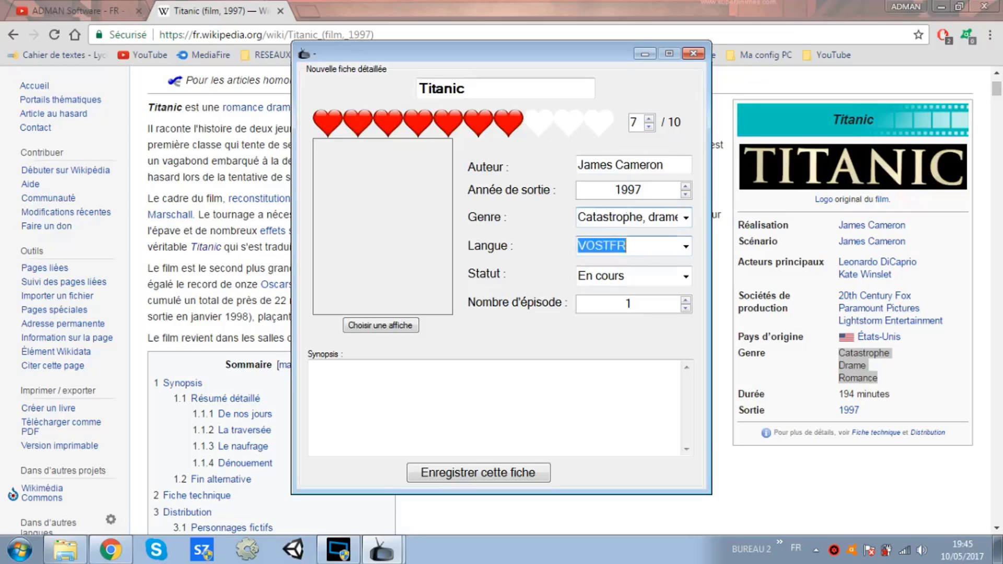
# Set the language of the Titanic page to VF.
pyautogui.click(686, 247)
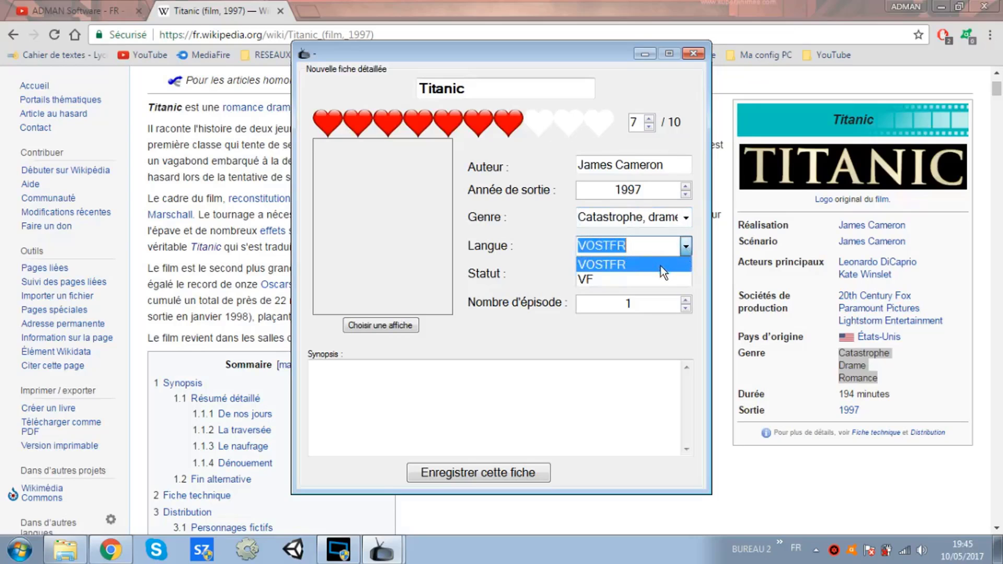
pyautogui.click(622, 274)
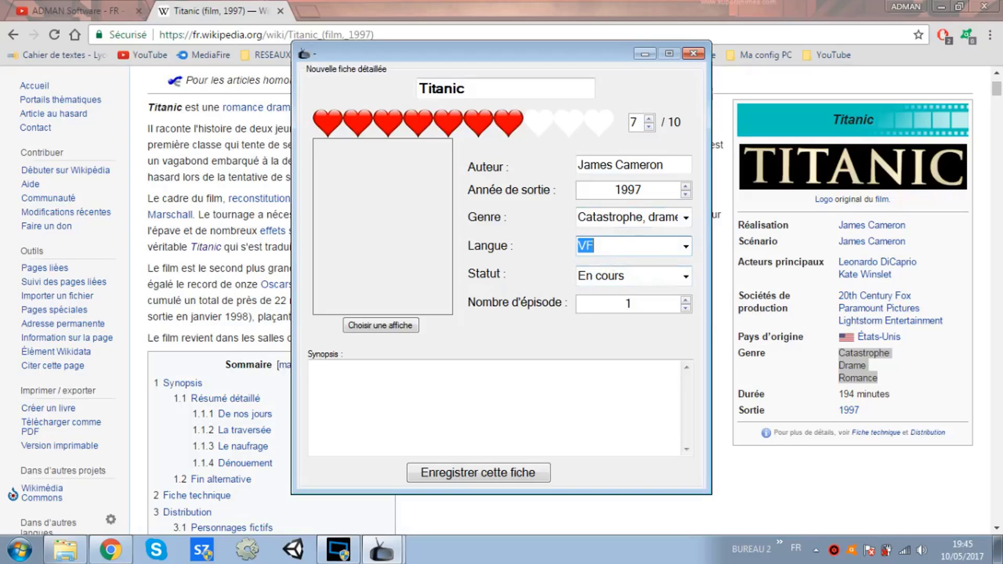
pyautogui.press('End')
pyautogui.write('h')
pyautogui.press('BackSpace')
pyautogui.press('BackSpace')
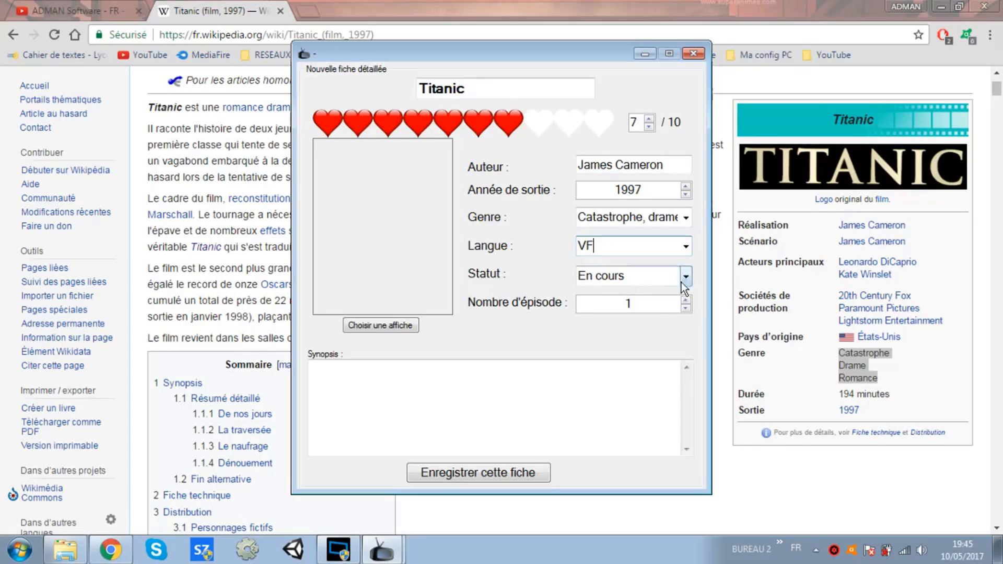
# Set the status of the Titanic page to Terminé.
pyautogui.click(685, 277)
pyautogui.click(652, 323)
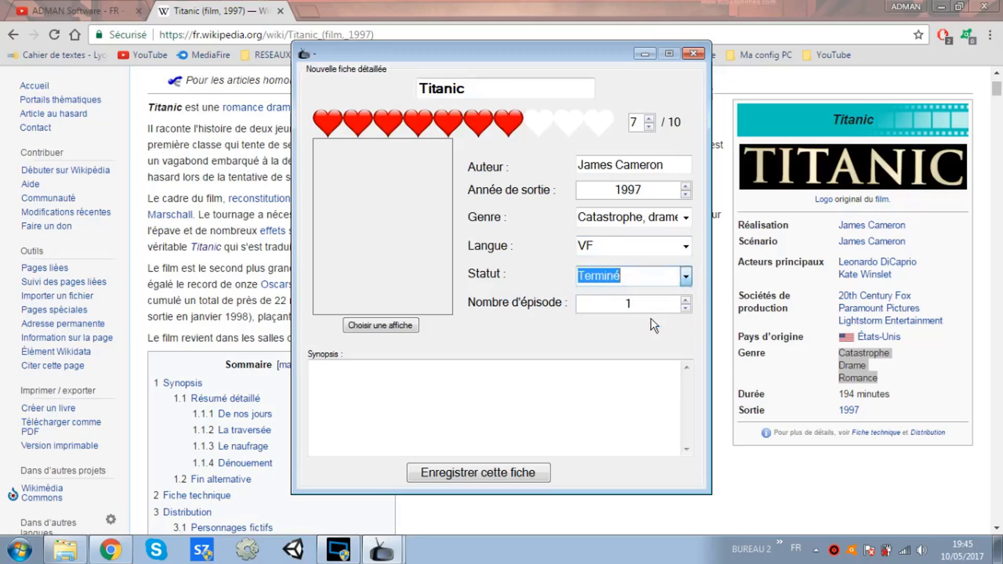
pyautogui.press('Tab')
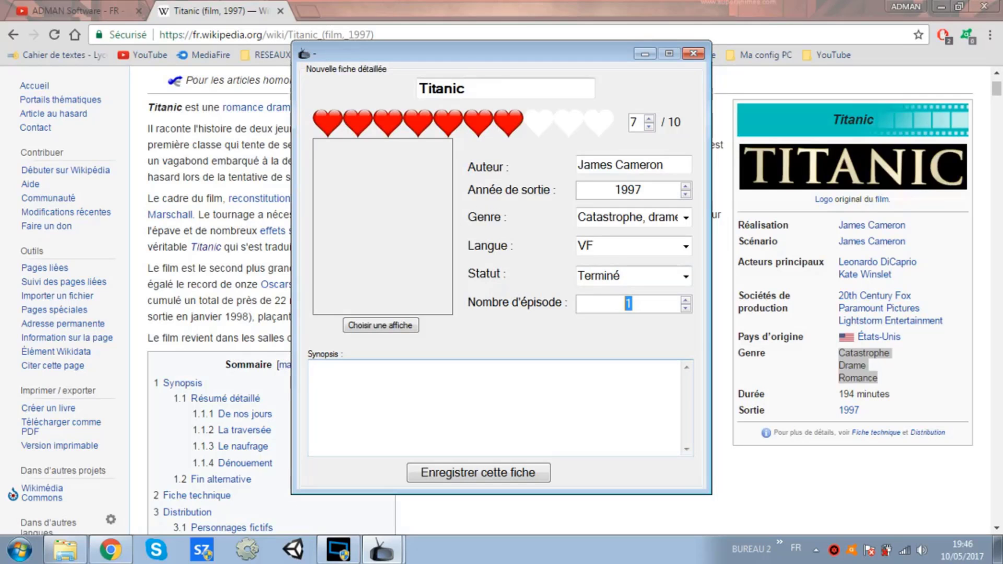
# Copy the two "De nos jours" paragraphs from the Wikipedia synopsis in Chrome and paste them as the synopsis in MySeries.
pyautogui.click(310, 369)
pyautogui.click(175, 384)
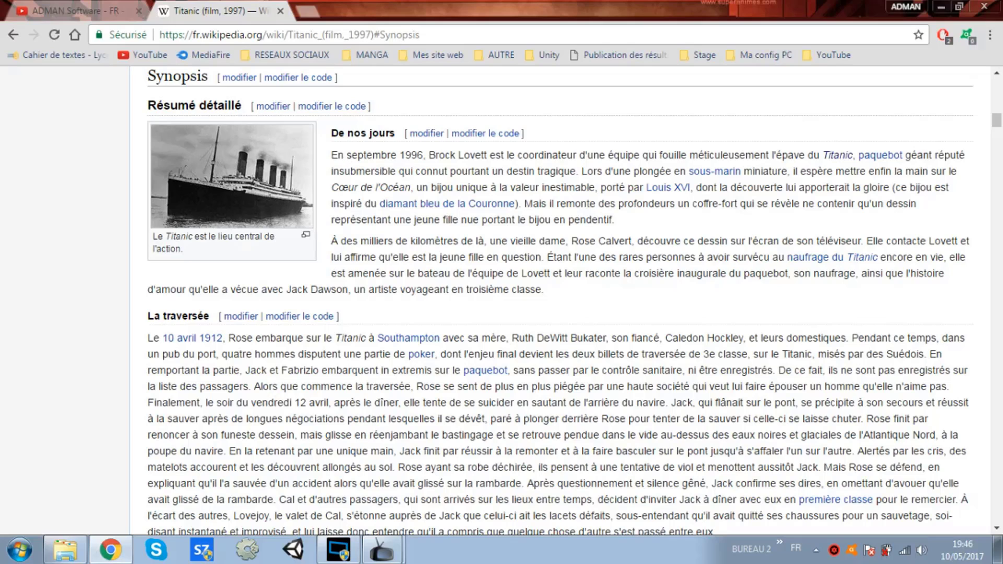
pyautogui.moveTo(329, 153); pyautogui.dragTo(543, 289)
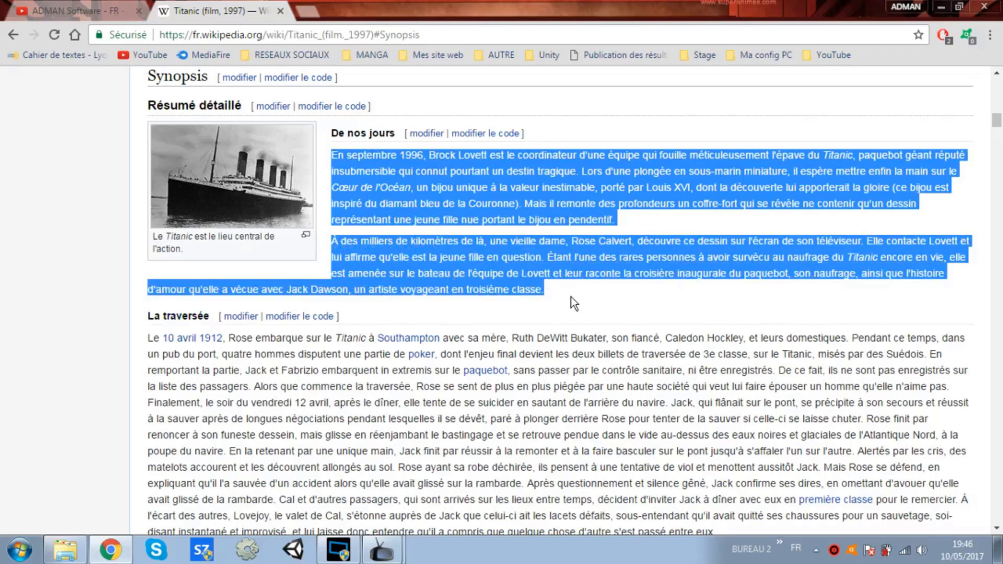
pyautogui.click(383, 548)
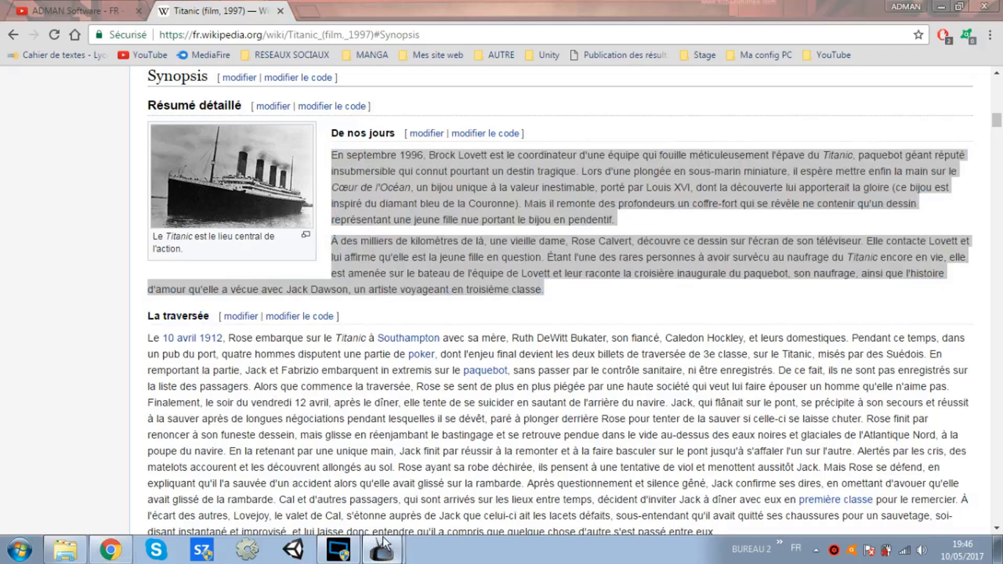
pyautogui.hotkey('ctrl', 'v')
# Save the ship photo from the Wikipedia article to the desktop as 220px-RMS_Titanic_4 and return to MySeries.
pyautogui.rightClick(215, 187)
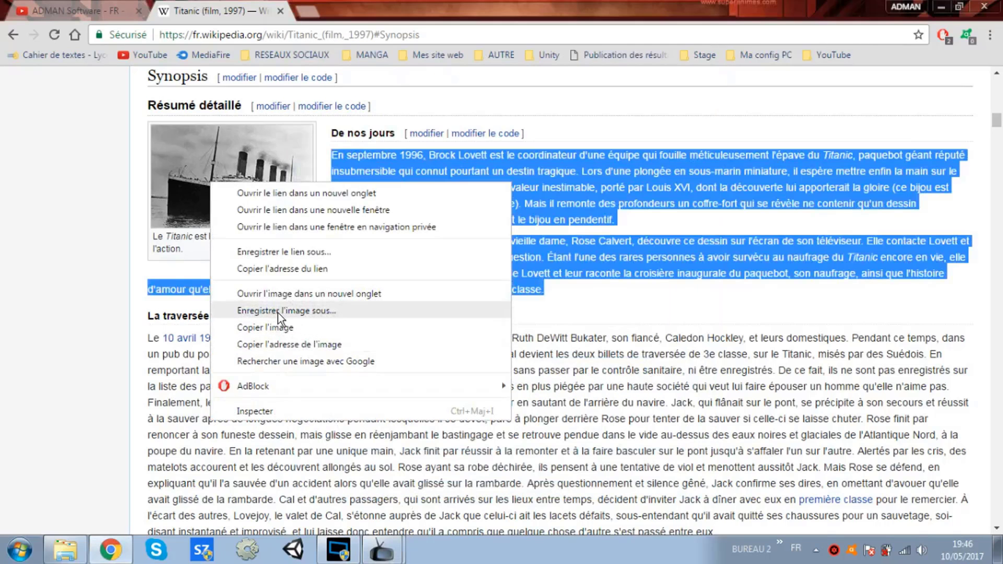
pyautogui.click(277, 310)
pyautogui.hotkey('alt', 'Tab')
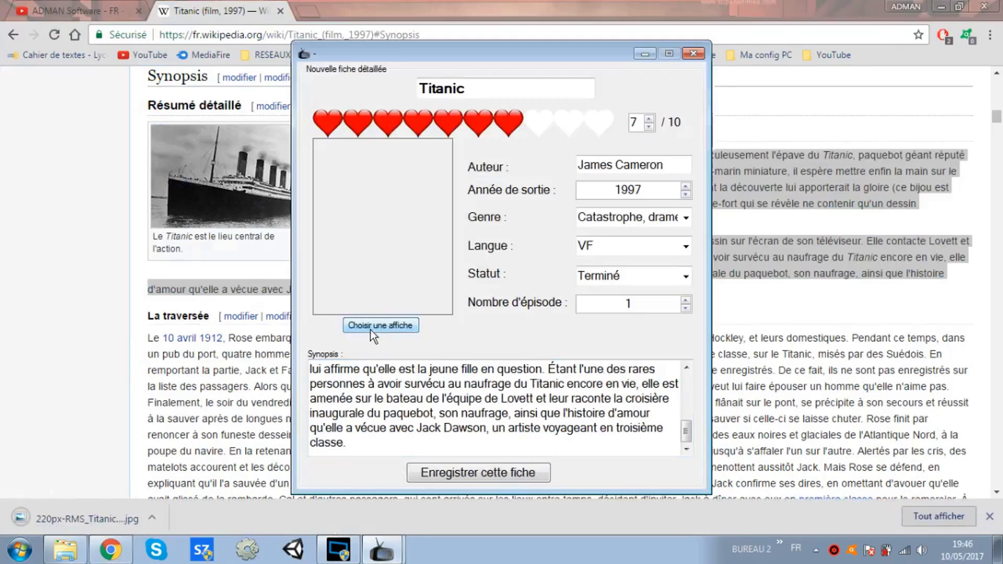
# Choose the image 220px-RMS_Titanic_4 from the Bureau folder as the Titanic poster and save the page.
pyautogui.click(370, 330)
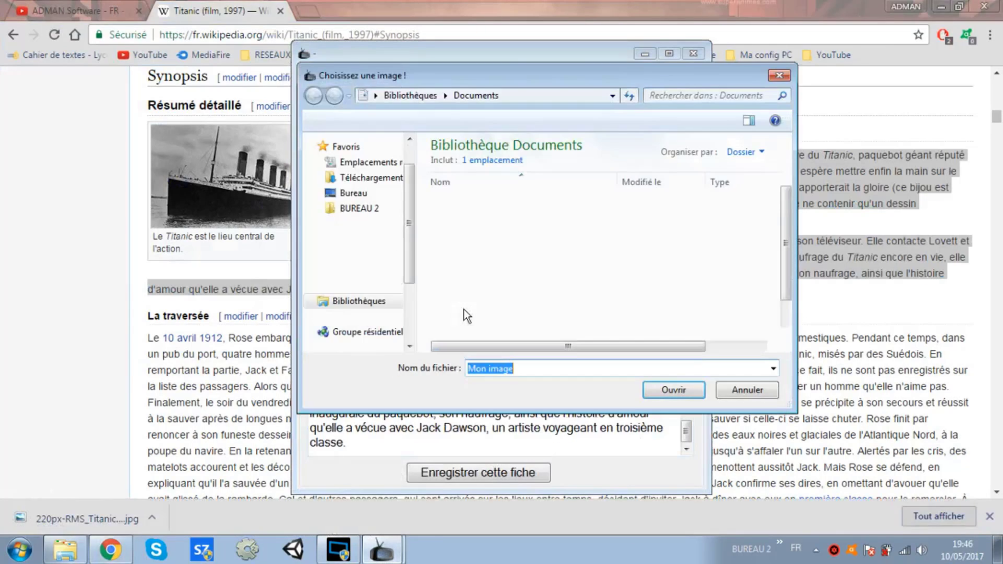
pyautogui.click(360, 193)
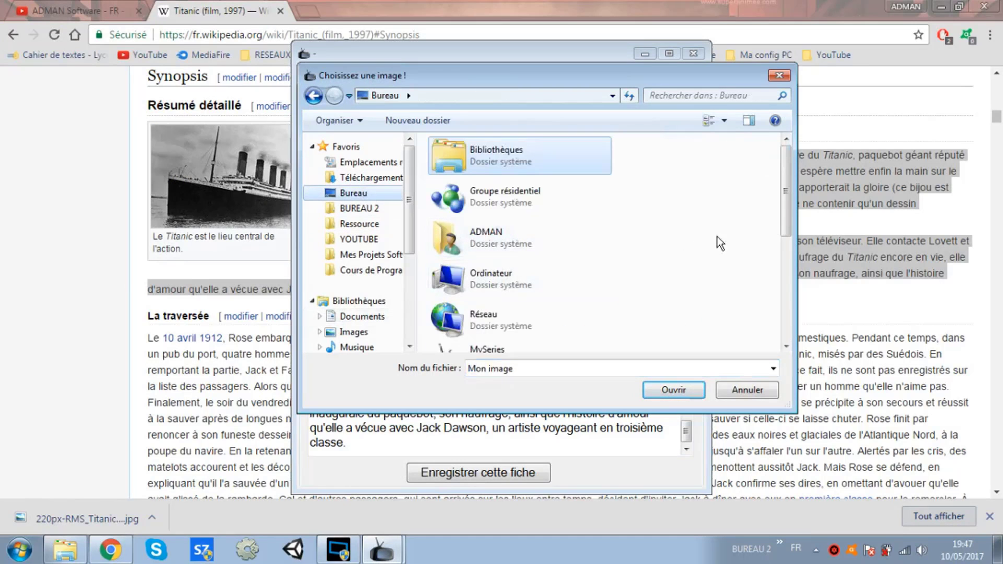
pyautogui.moveTo(783, 232); pyautogui.dragTo(767, 296)
pyautogui.click(547, 312)
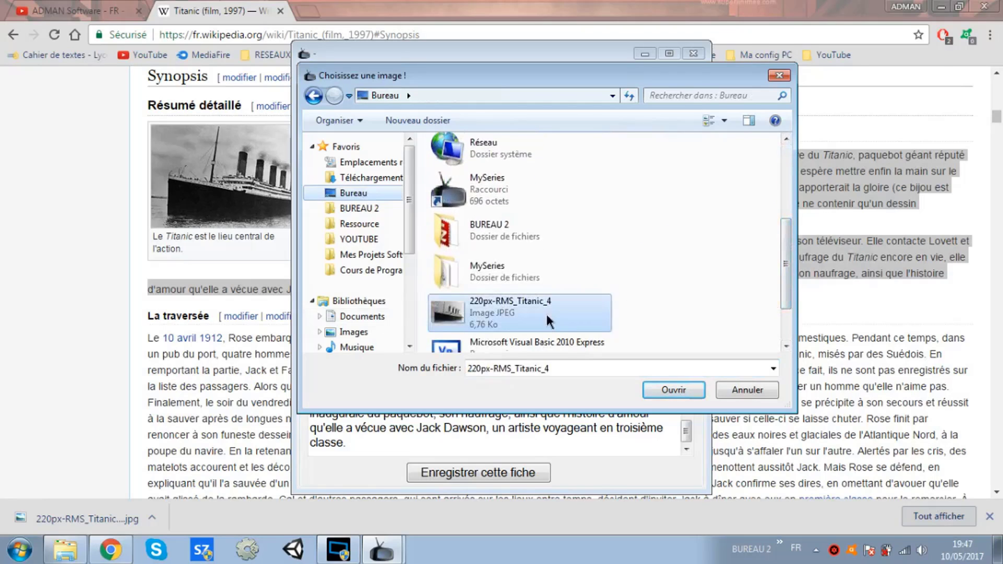
pyautogui.doubleClick(547, 313)
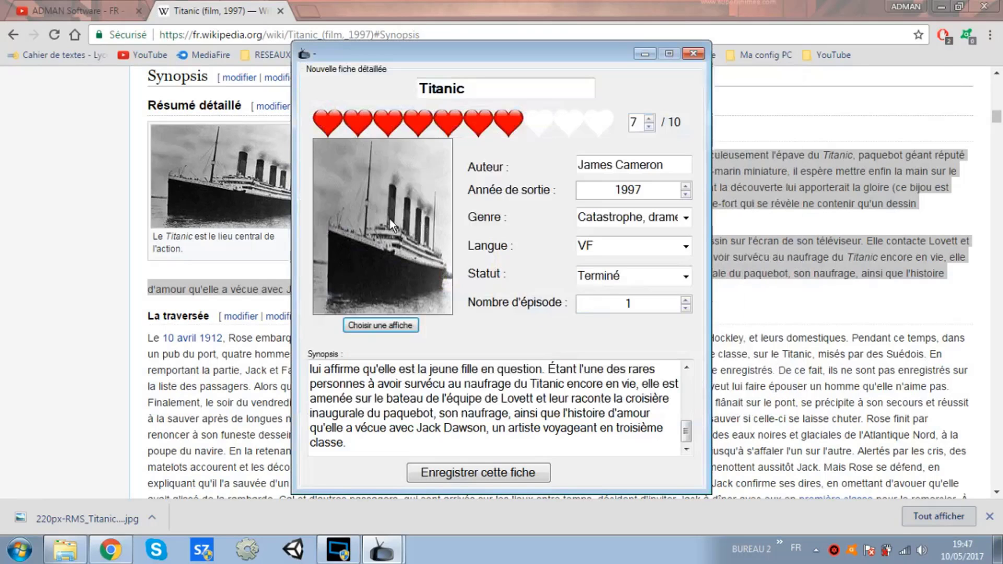
pyautogui.click(494, 476)
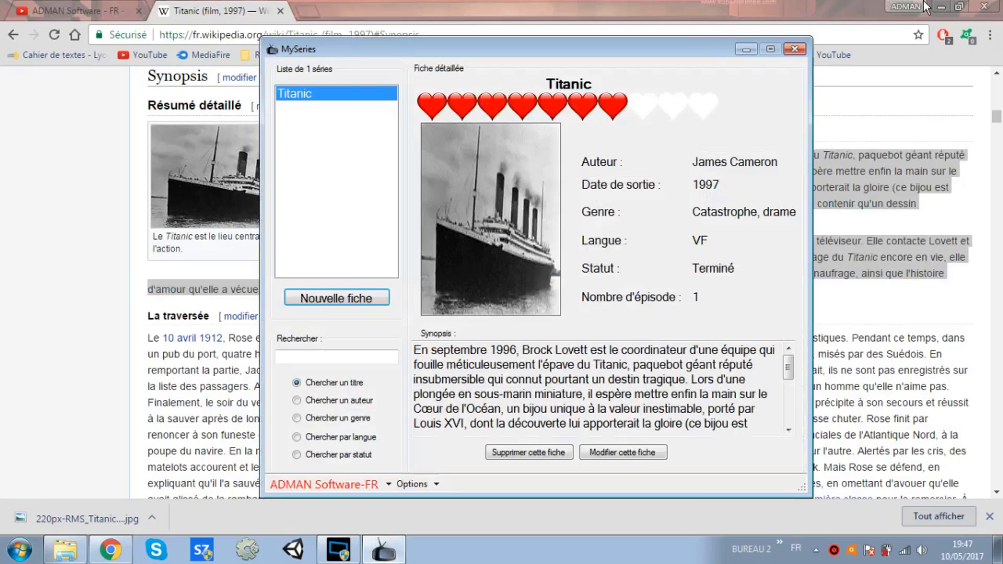
# Minimize Chrome and read through the synopsis on the saved Titanic page to its end.
pyautogui.click(946, 1)
pyautogui.click(944, 3)
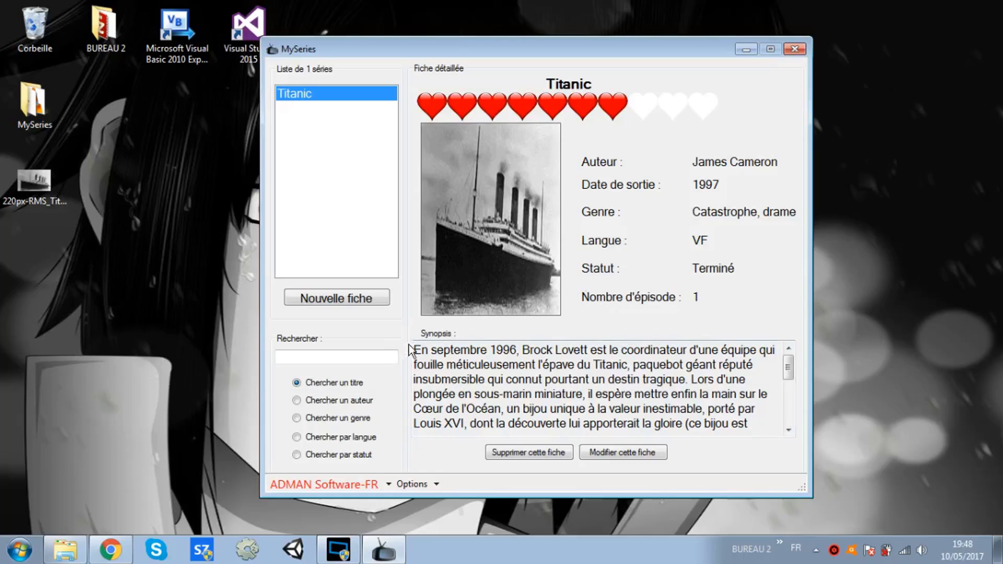
pyautogui.moveTo(413, 349); pyautogui.dragTo(580, 423)
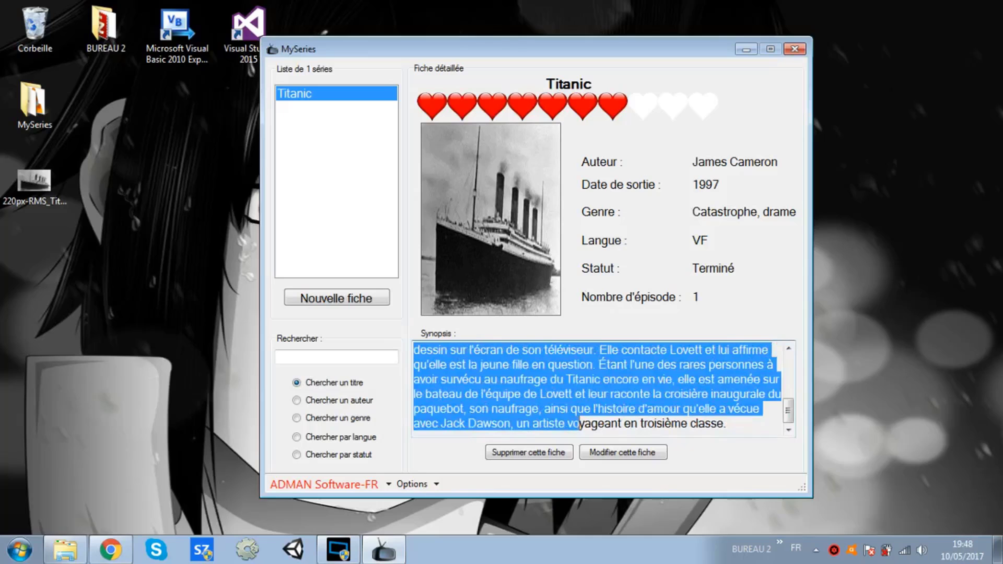
pyautogui.click(463, 379)
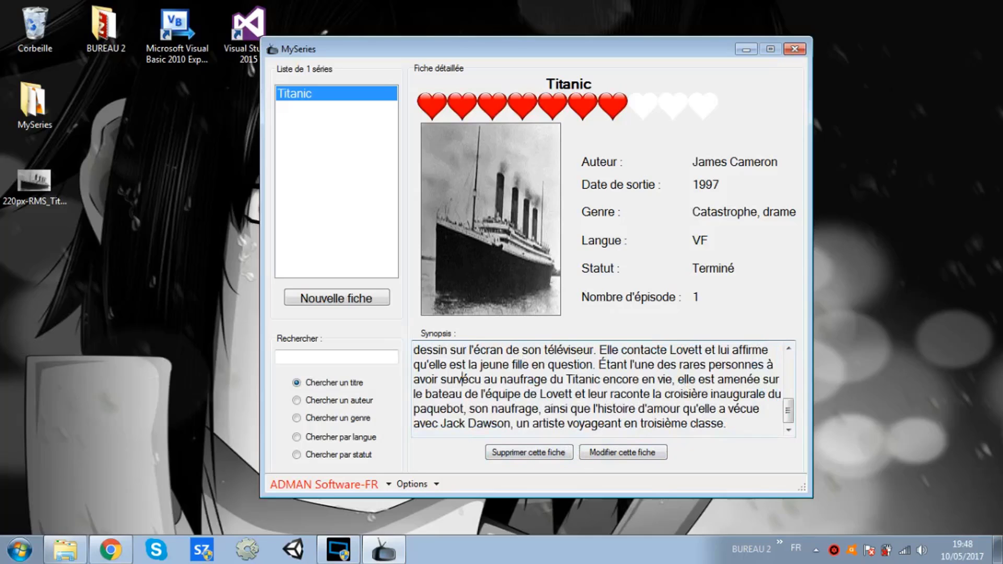
# Modify the Titanic page by setting its language to VOSTFR and save it.
pyautogui.click(630, 453)
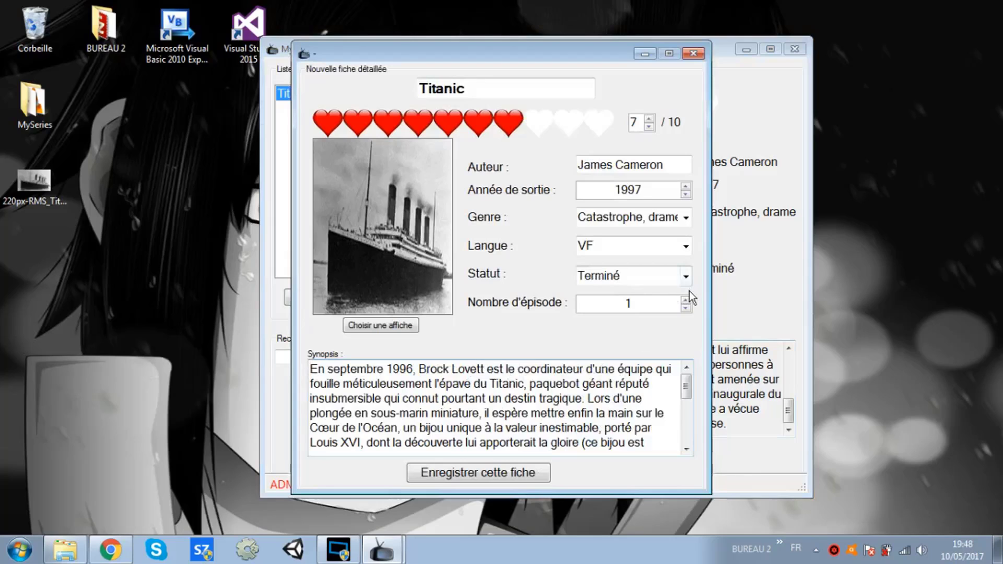
pyautogui.click(686, 246)
pyautogui.click(671, 262)
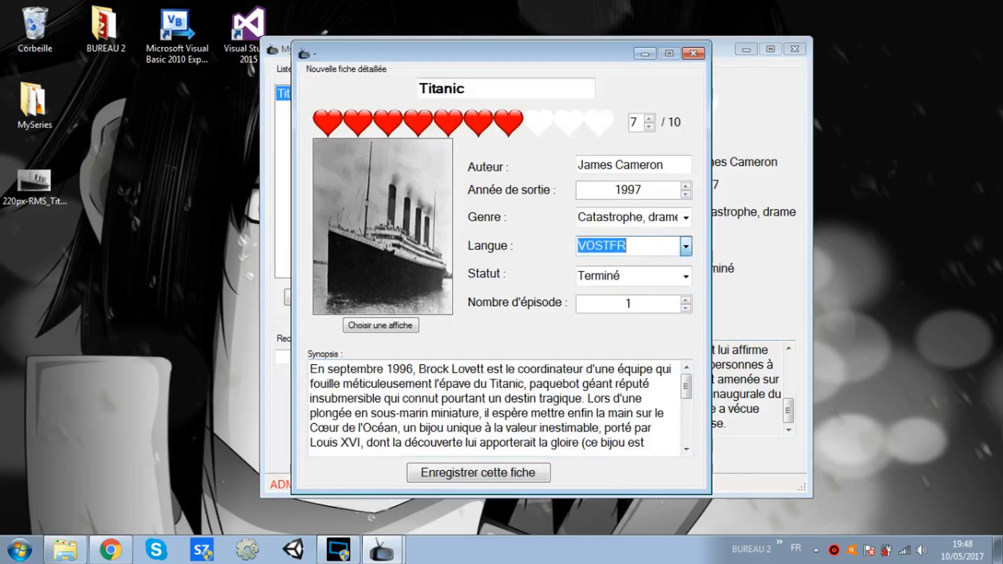
pyautogui.click(523, 477)
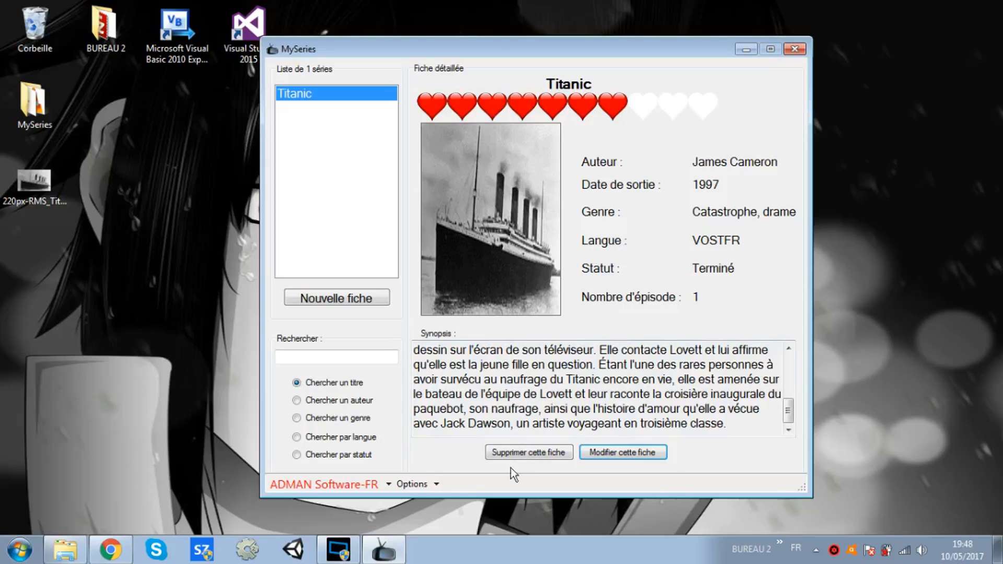
# Delete the Titanic page from the series list and confirm the deletion.
pyautogui.click(546, 459)
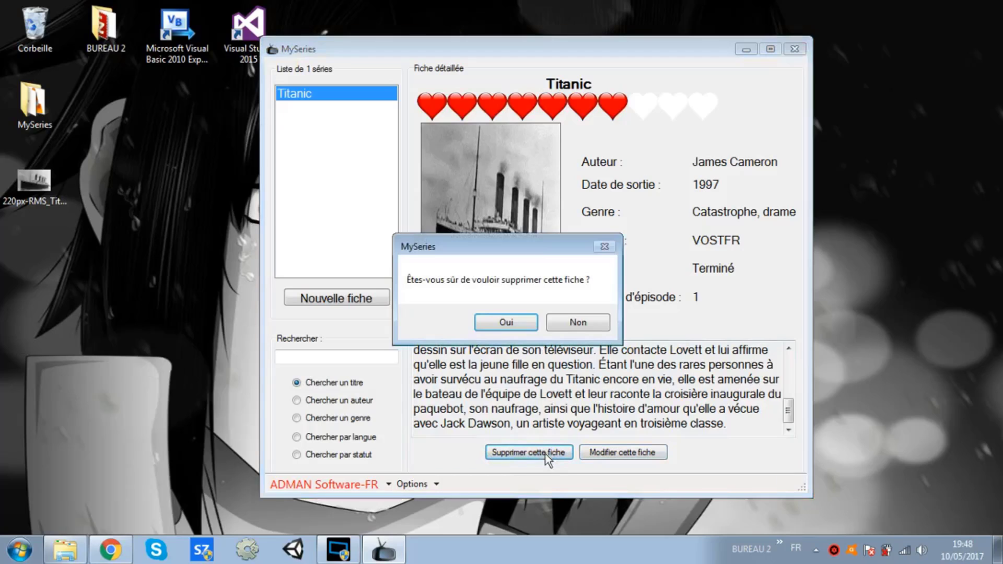
pyautogui.click(503, 323)
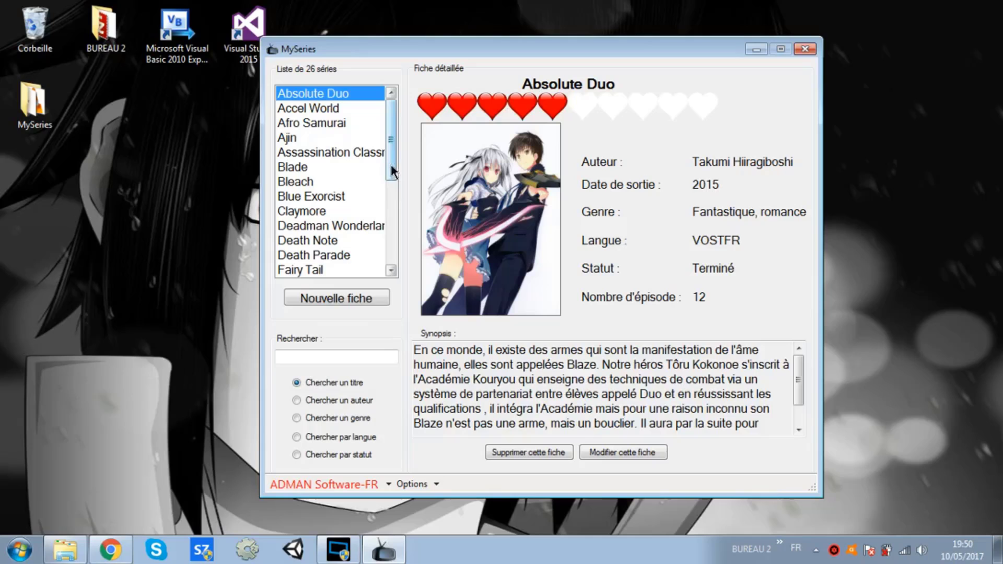
# Browse the series list and view the detailed pages of Bleach and One Piece.
pyautogui.moveTo(392, 172)
pyautogui.mouseDown()
pyautogui.moveTo(395, 255)
pyautogui.moveTo(400, 190)
pyautogui.mouseUp()
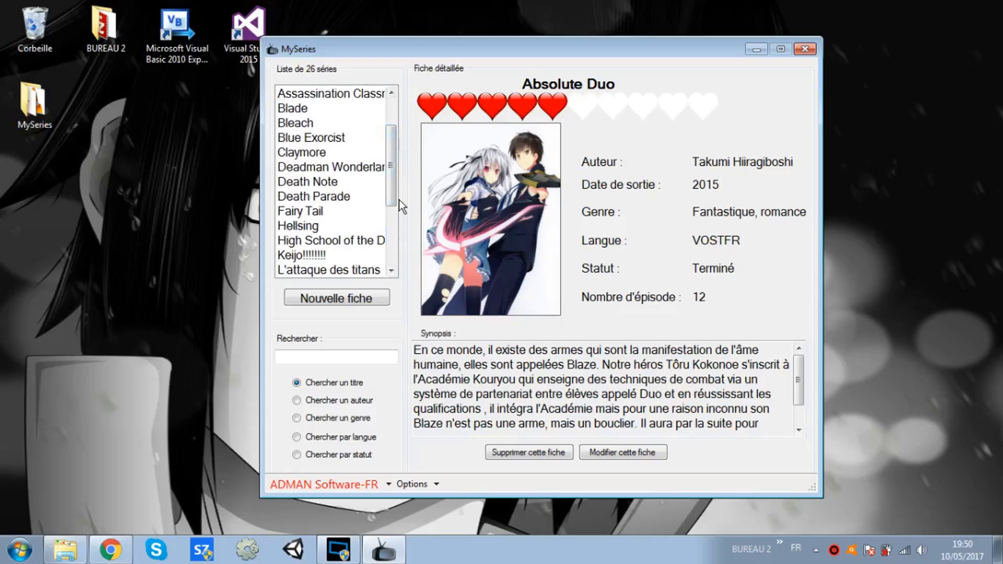
pyautogui.scroll(2, 393, 195)
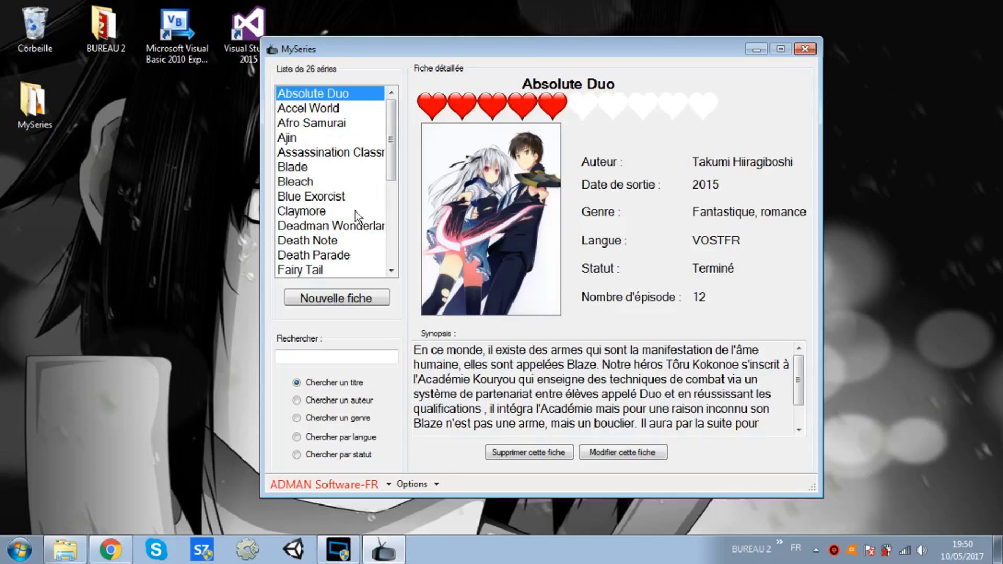
pyautogui.click(291, 181)
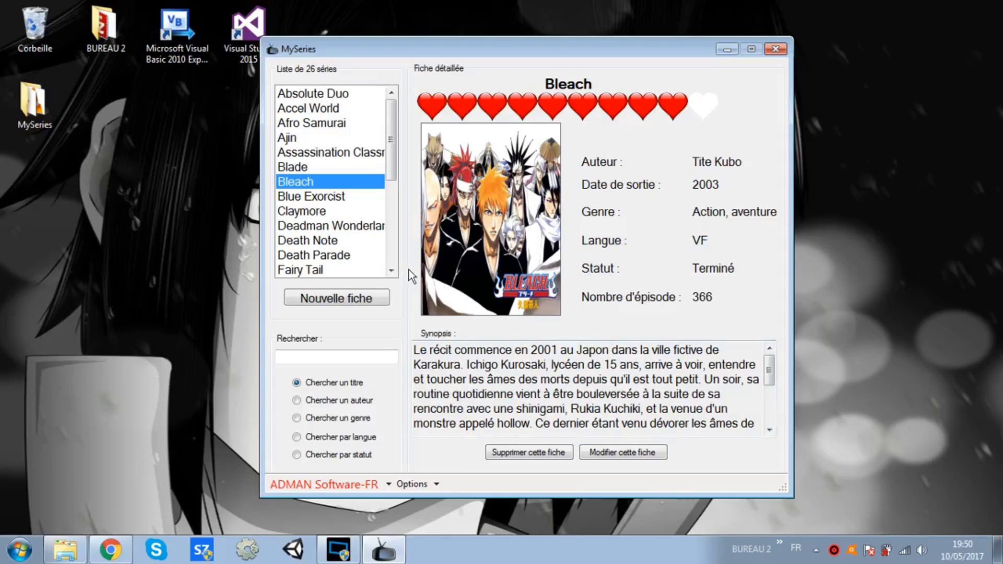
pyautogui.click(391, 215)
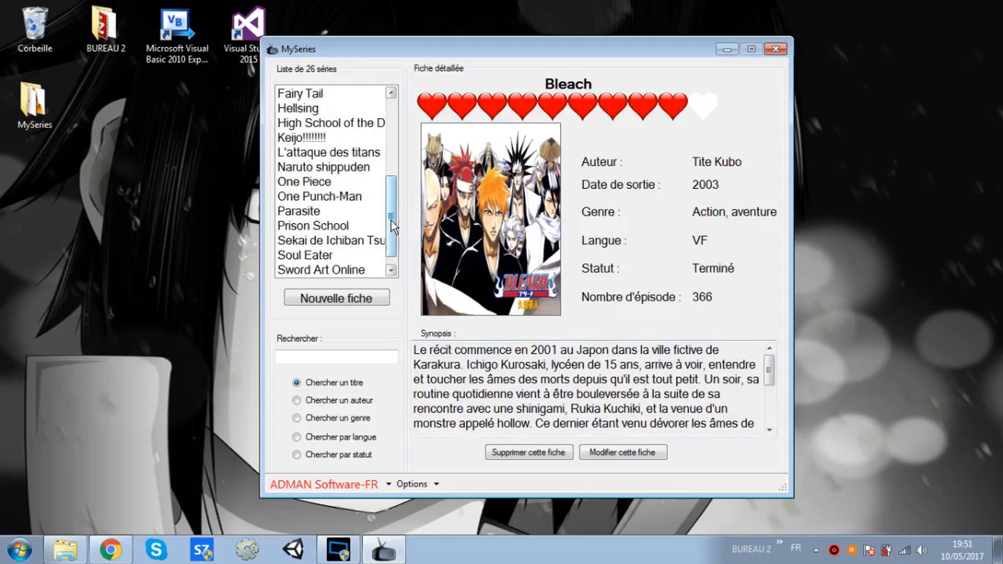
pyautogui.click(312, 181)
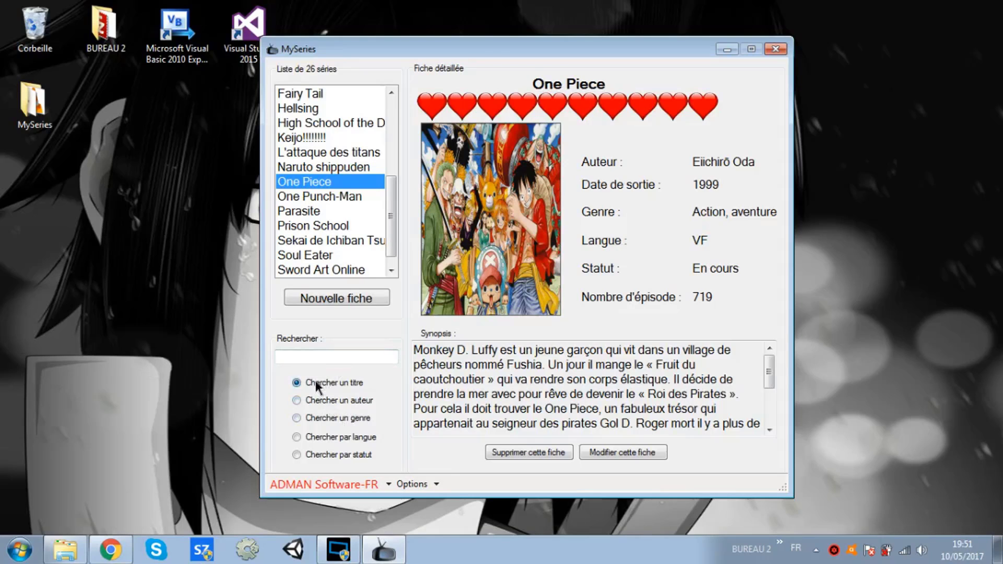
# Start a search by title in the series list.
pyautogui.click(318, 356)
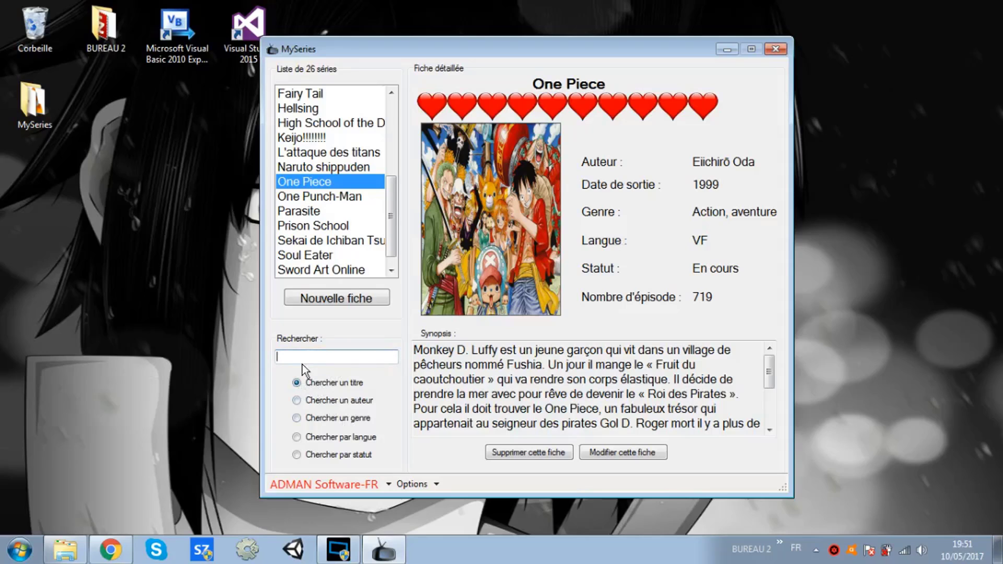